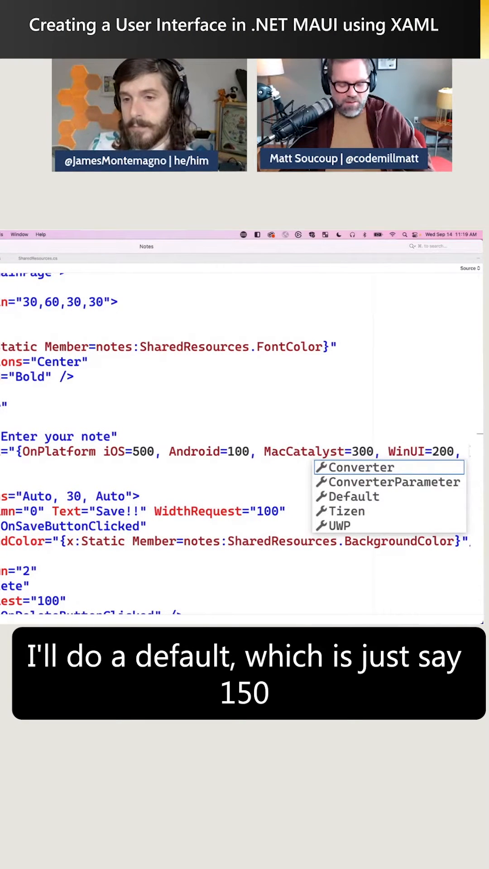
text(150)
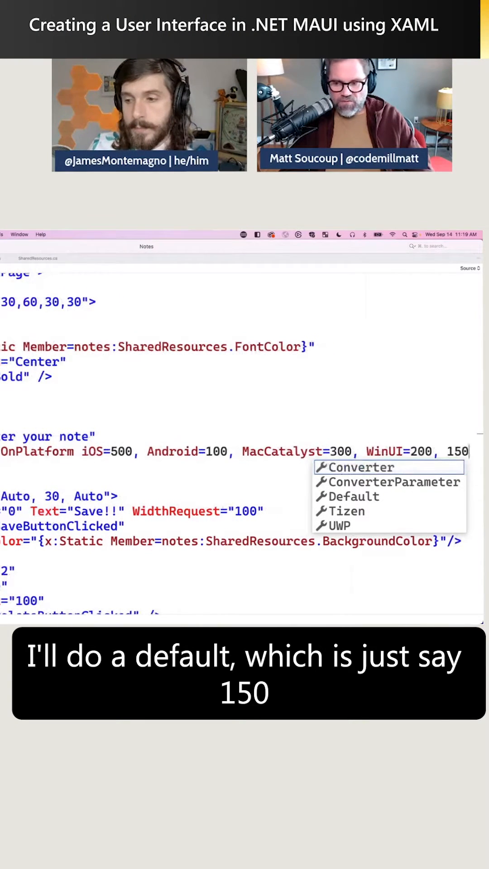
scroll(372, 435, left, 2)
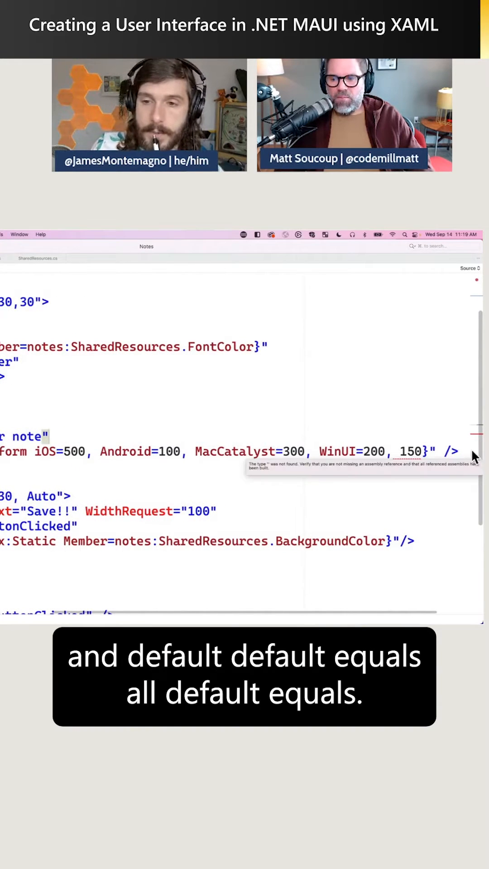
Step: Add Default=150 as the fallback after WinUI=200 in the HeightRequest OnPlatform markup
click(400, 452)
text(Defu)
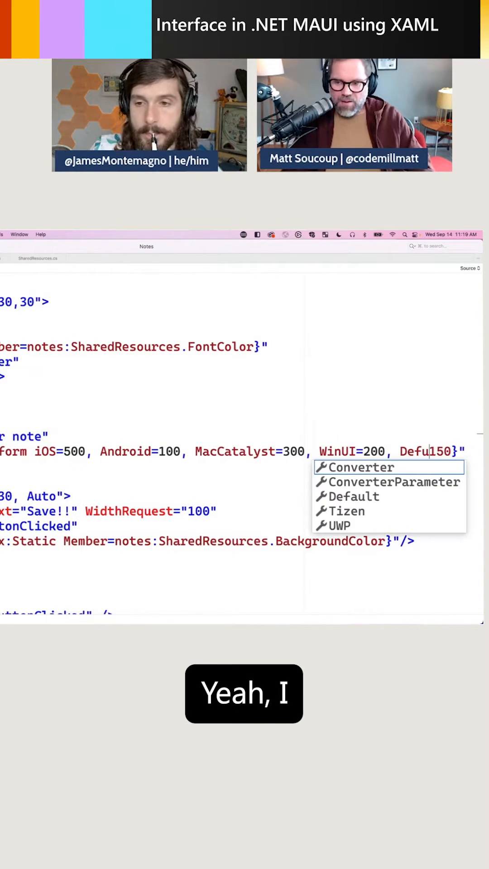
text(a)
key(BackSpace)
key(BackSpace)
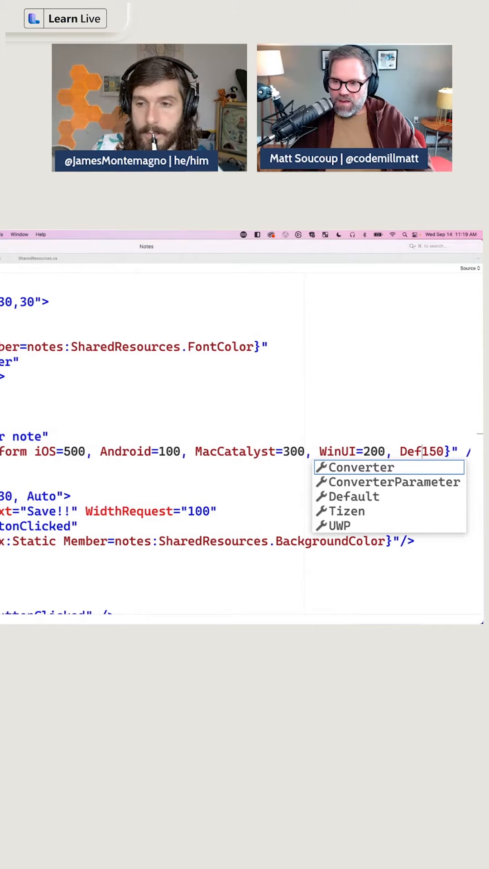
text(ault=)
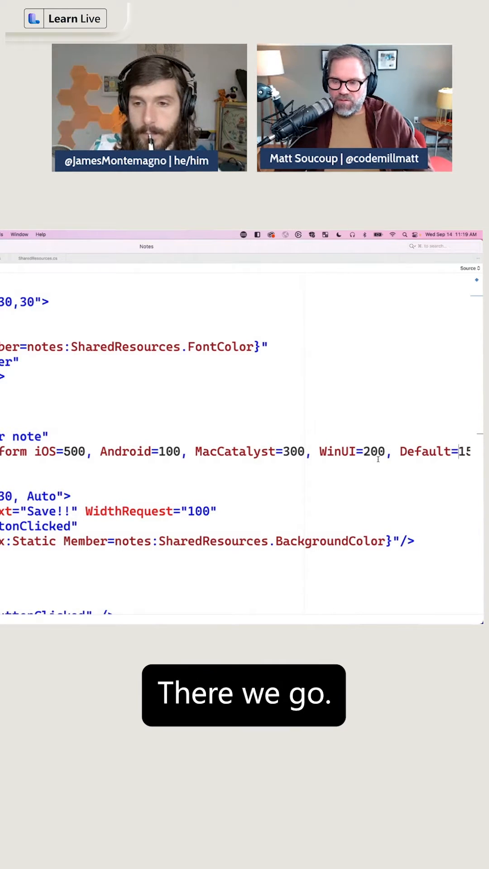
scroll(375, 460, right, 3)
scroll(374, 460, left, 5)
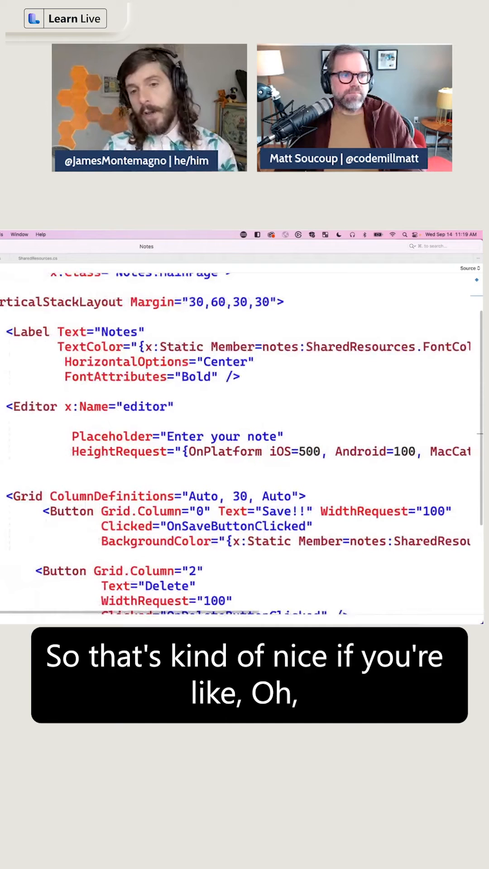
Step: Build the Notes project and run it on Mac Catalyst
key(super+b)
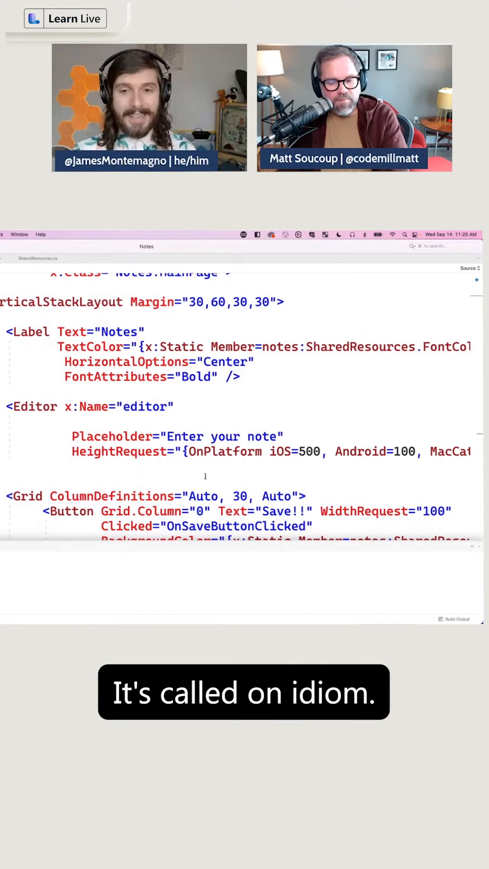
scroll(230, 458, down, 3)
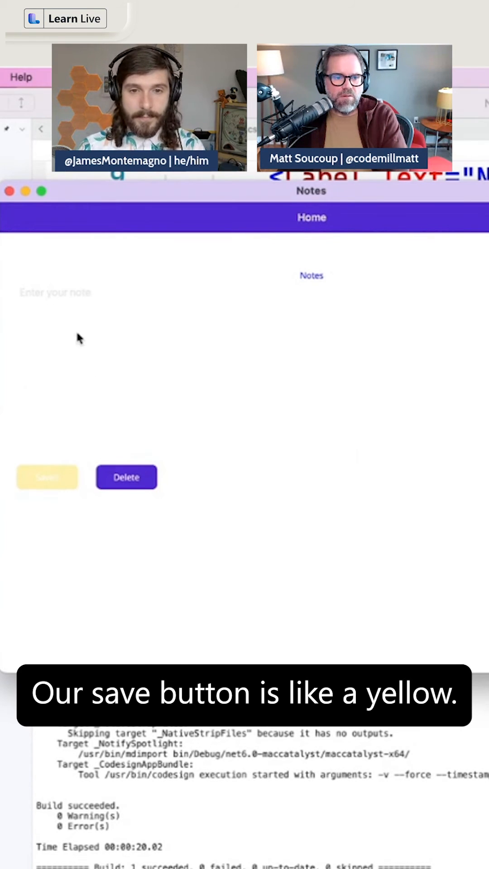
Step: Focus the 'Enter your note' editor and move the Notes window to the right
click(128, 421)
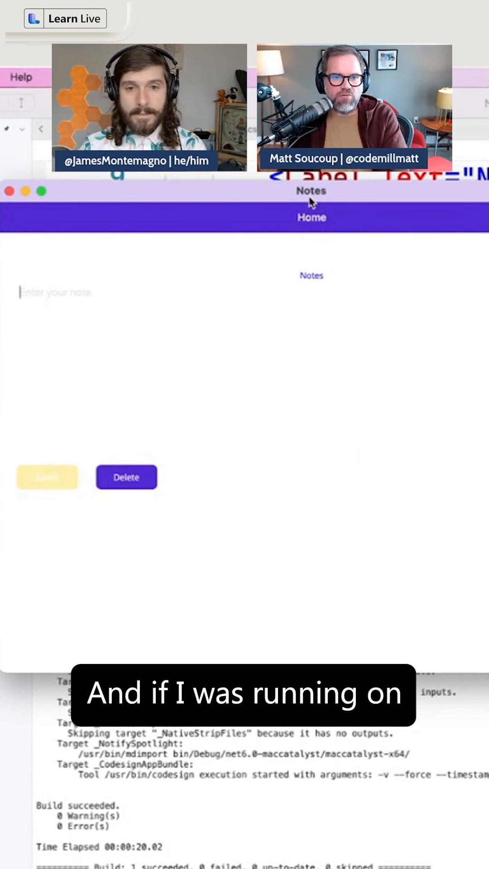
drag(316, 193, 488, 202)
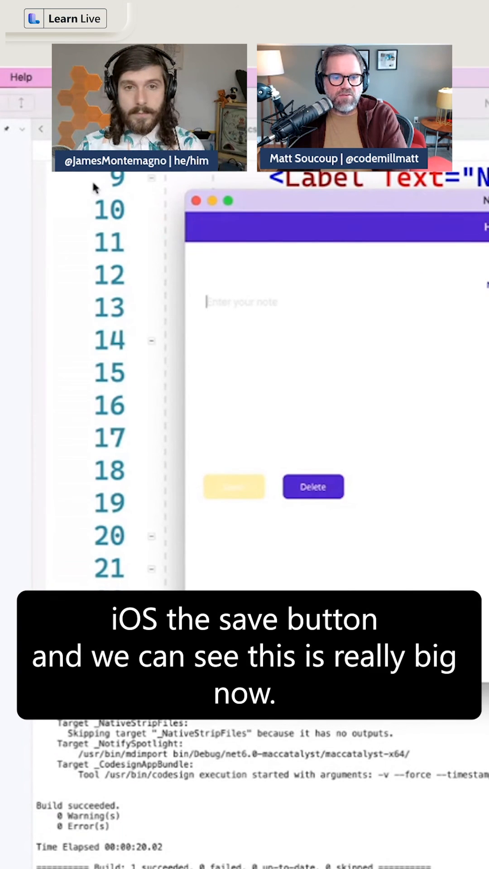